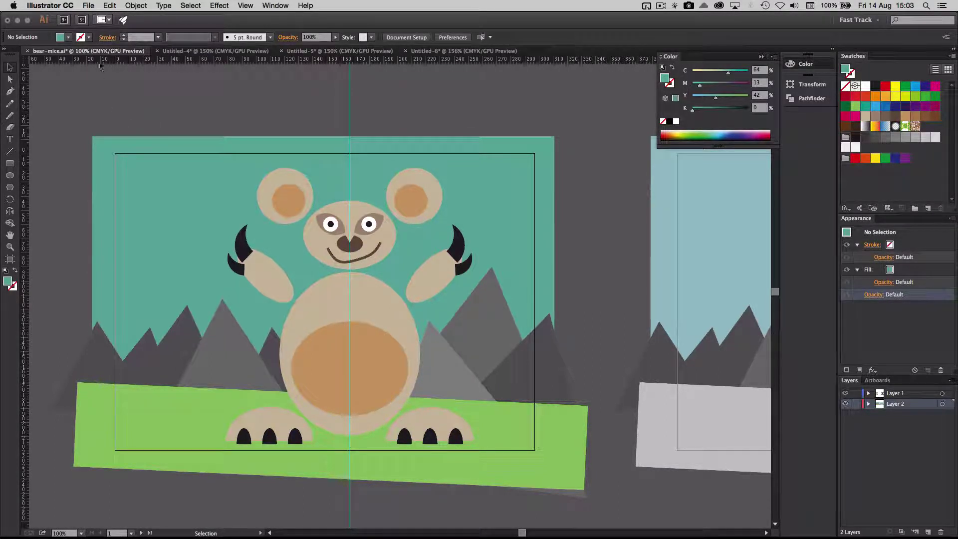
- Start saving a copy of the bear-mice document to the Desktop in Adobe PDF format
left_click(89, 6)
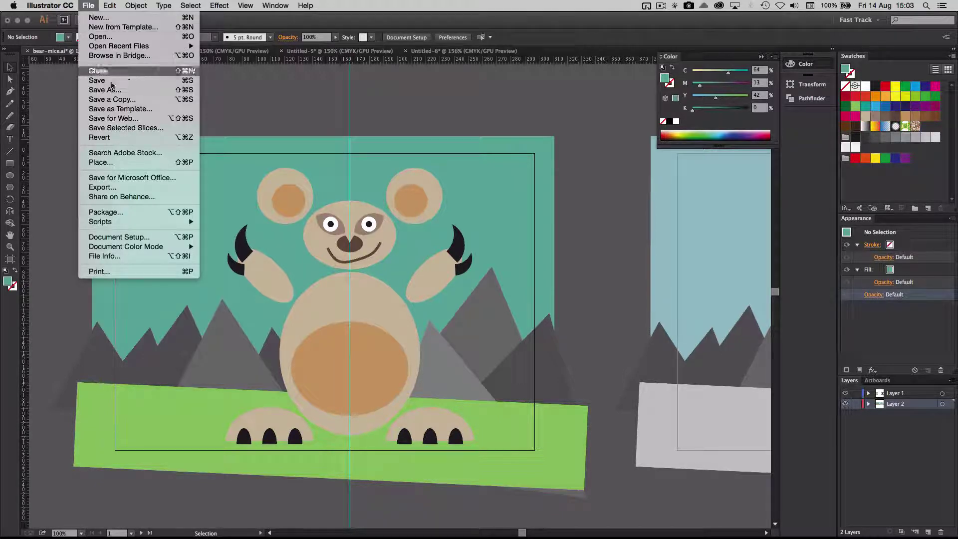
left_click(129, 100)
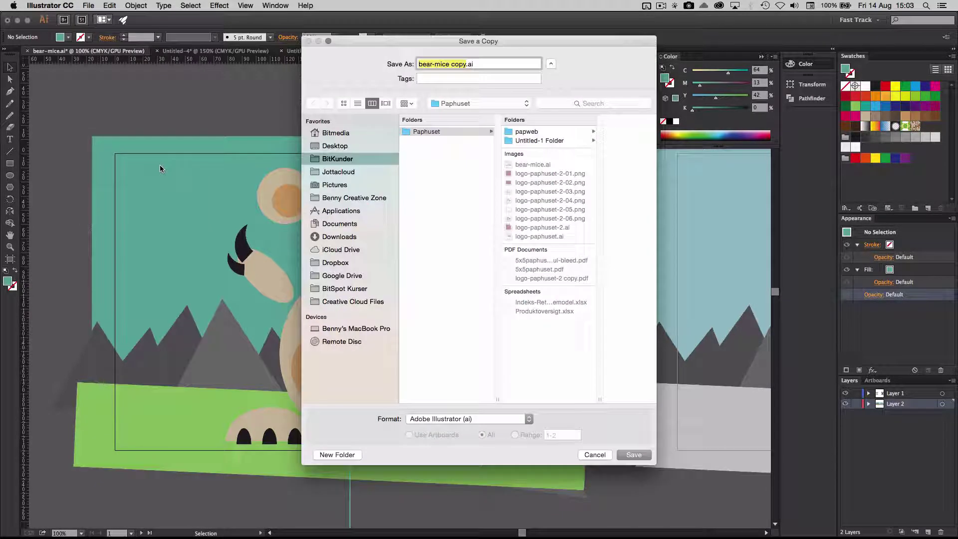
left_click(342, 146)
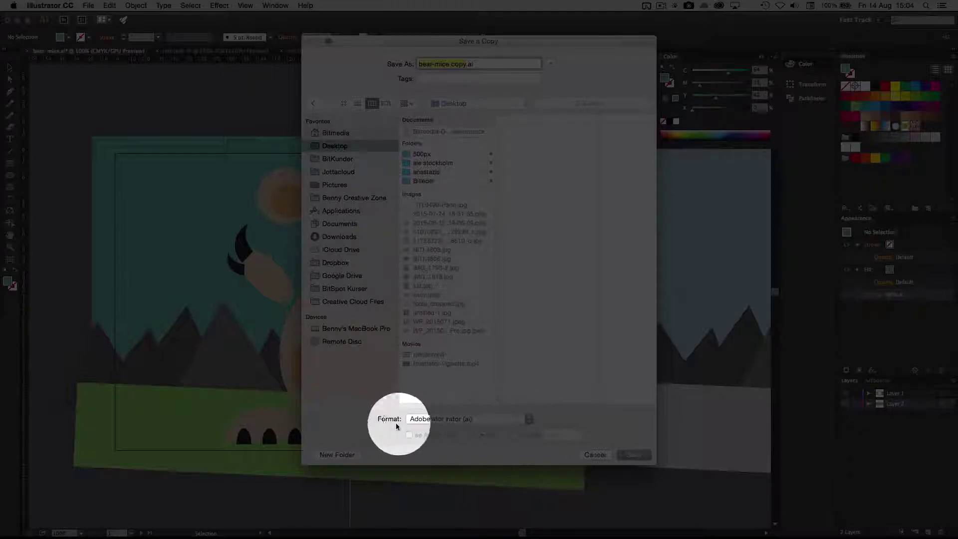
left_click(451, 419)
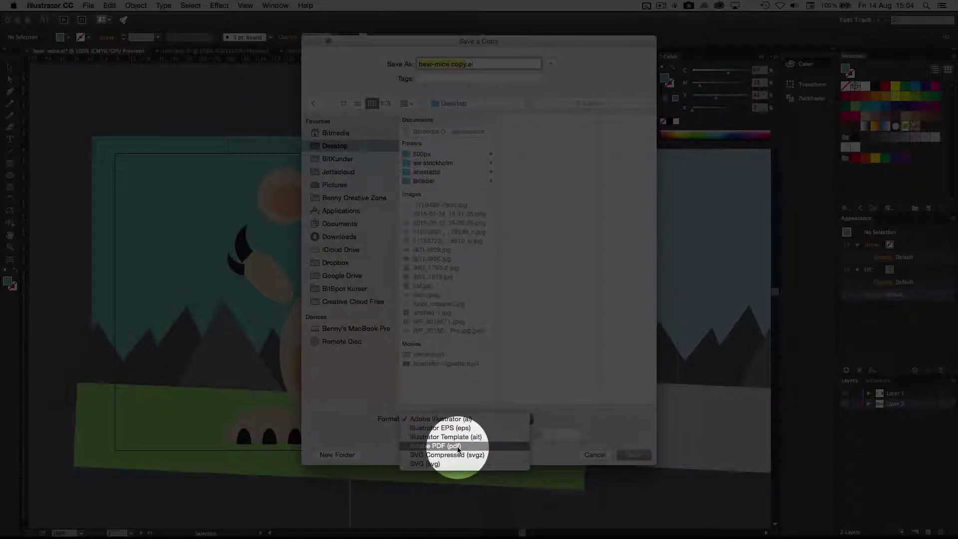
left_click(457, 446)
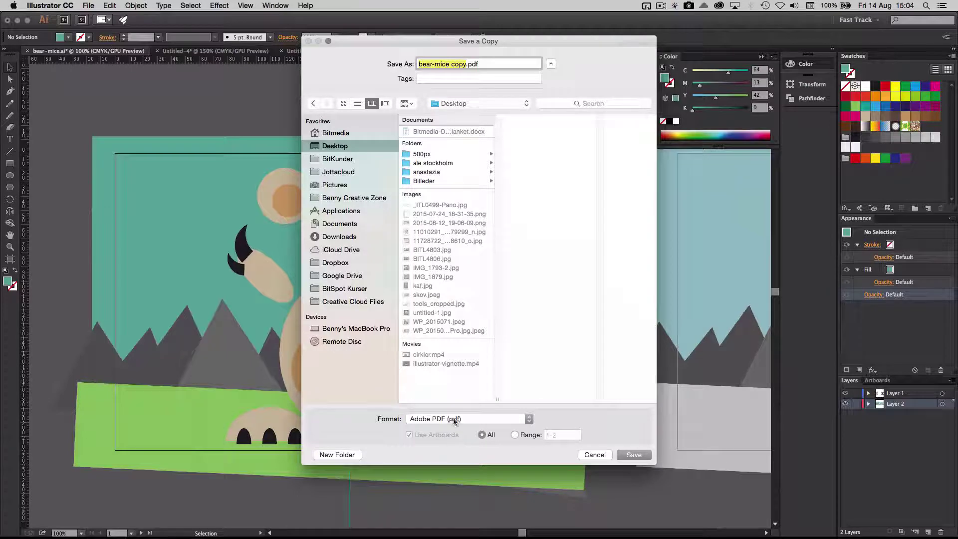
left_click(515, 434)
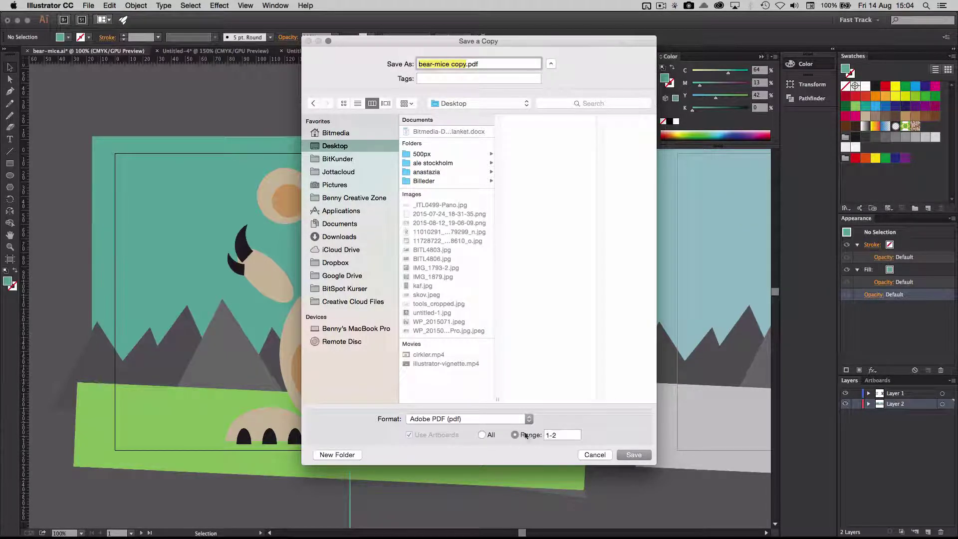
double_click(550, 435)
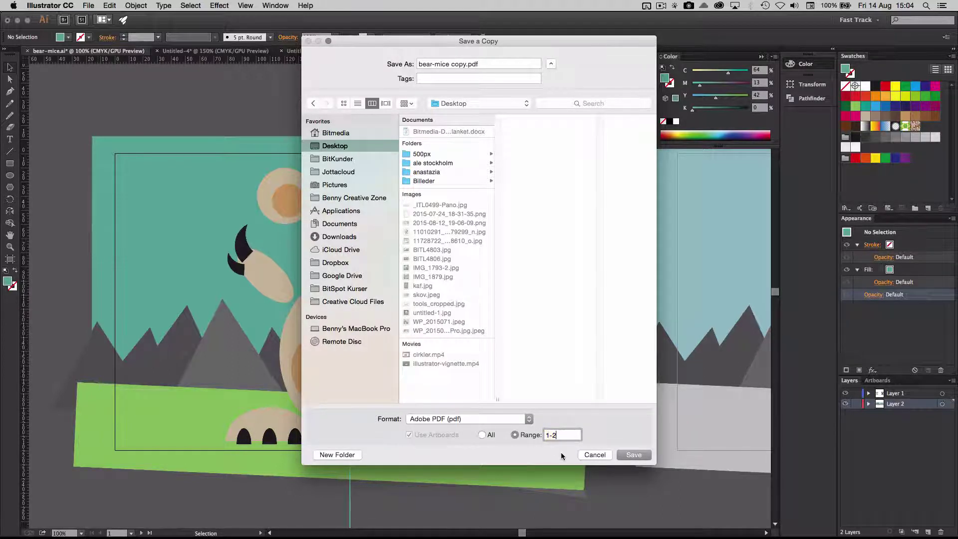
left_click(482, 434)
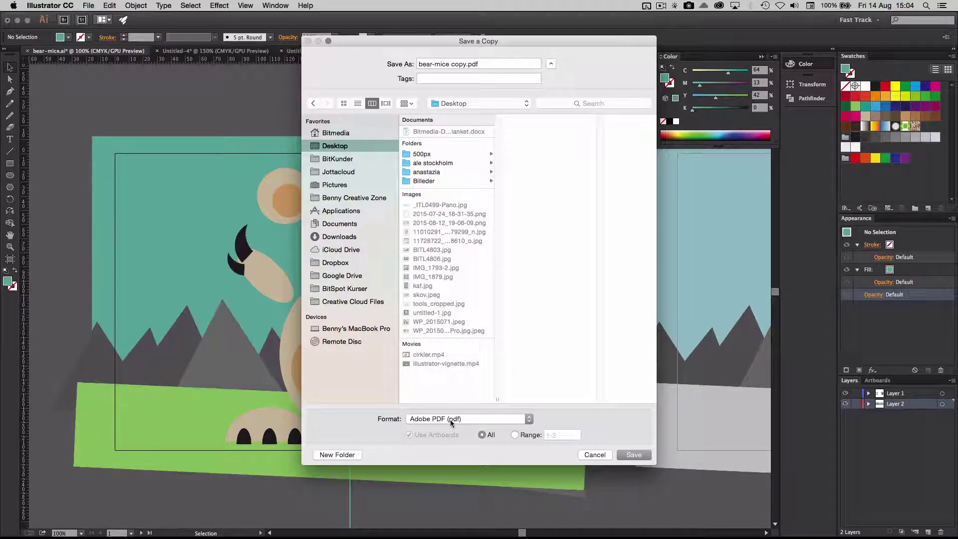
- Save the copy with the High Quality Print PDF preset, checking the Output settings before saving
left_click(634, 453)
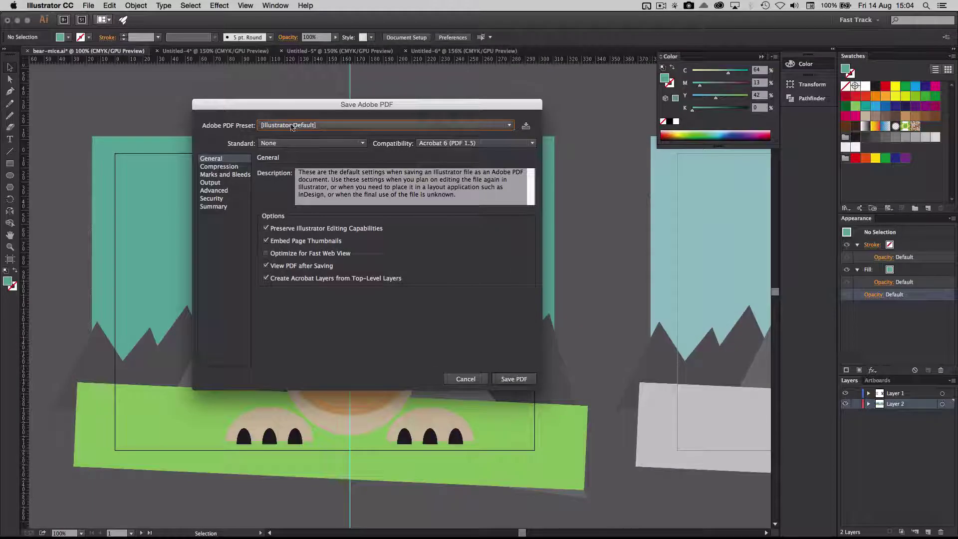
left_click(293, 126)
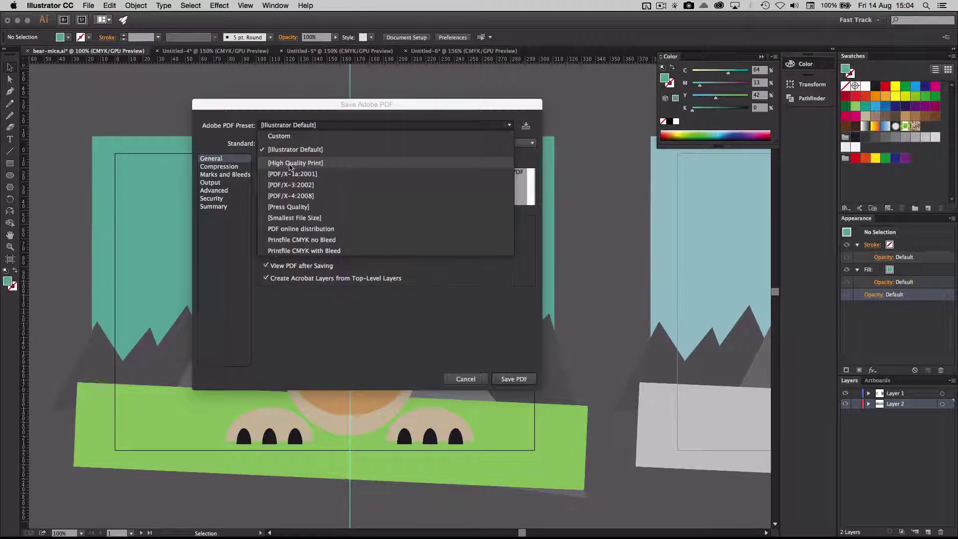
left_click(289, 164)
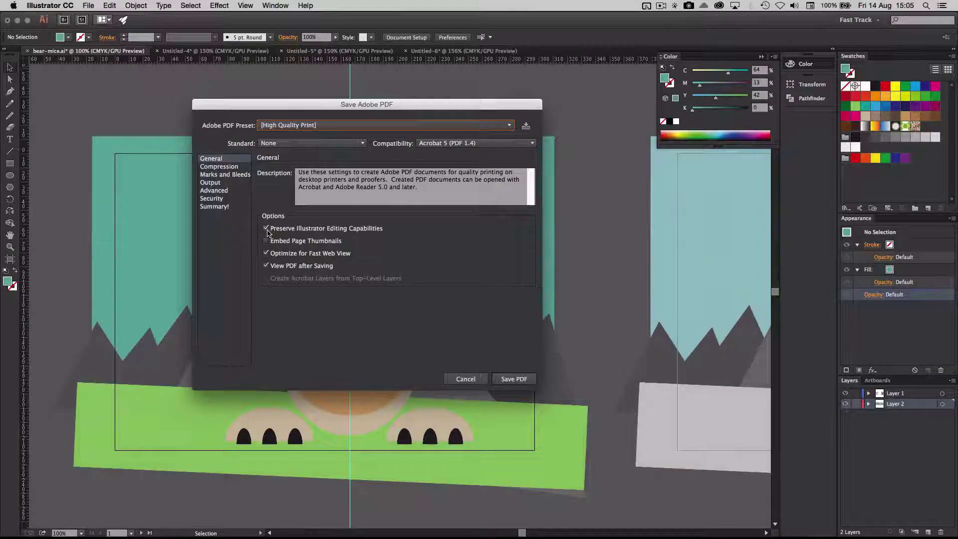
left_click(219, 183)
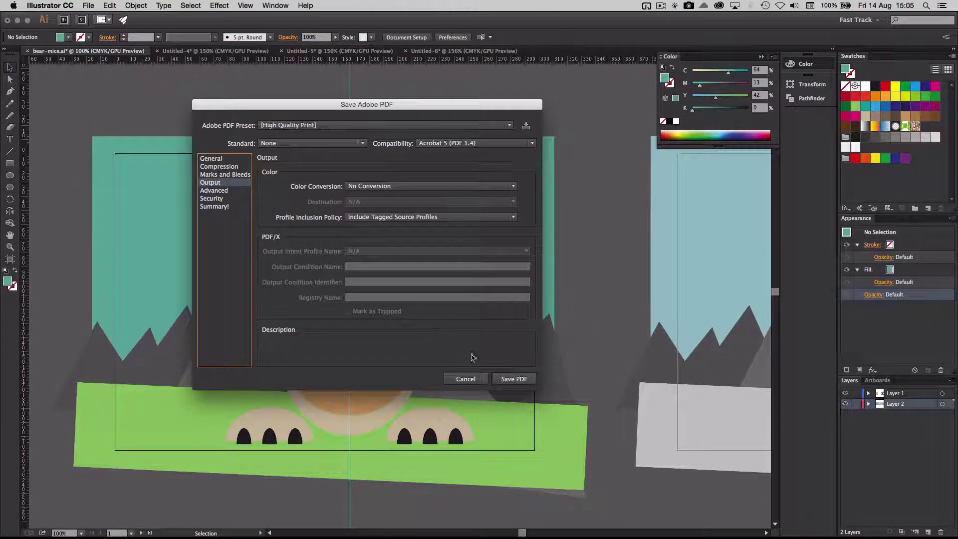
left_click(513, 379)
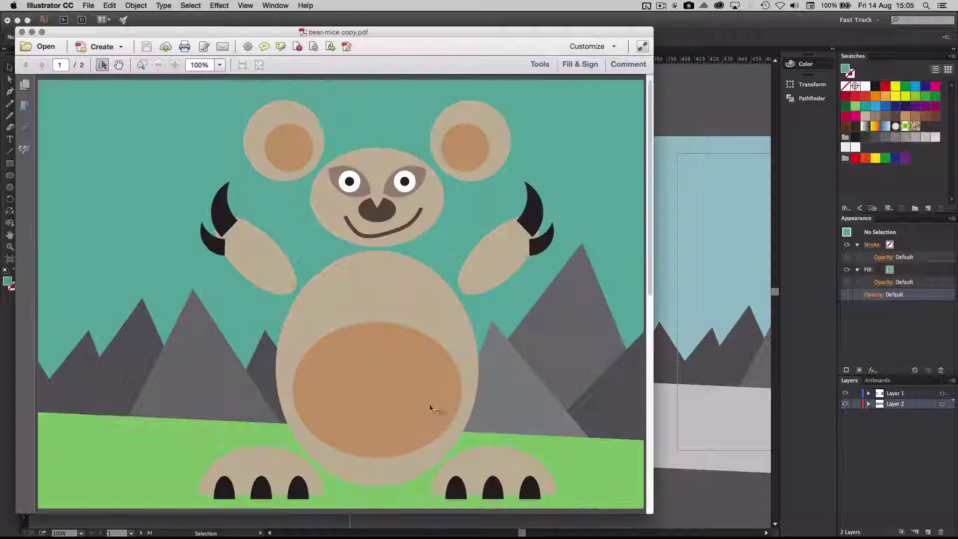
- Review both pages of the exported PDF and display its page thumbnails
left_click(41, 66)
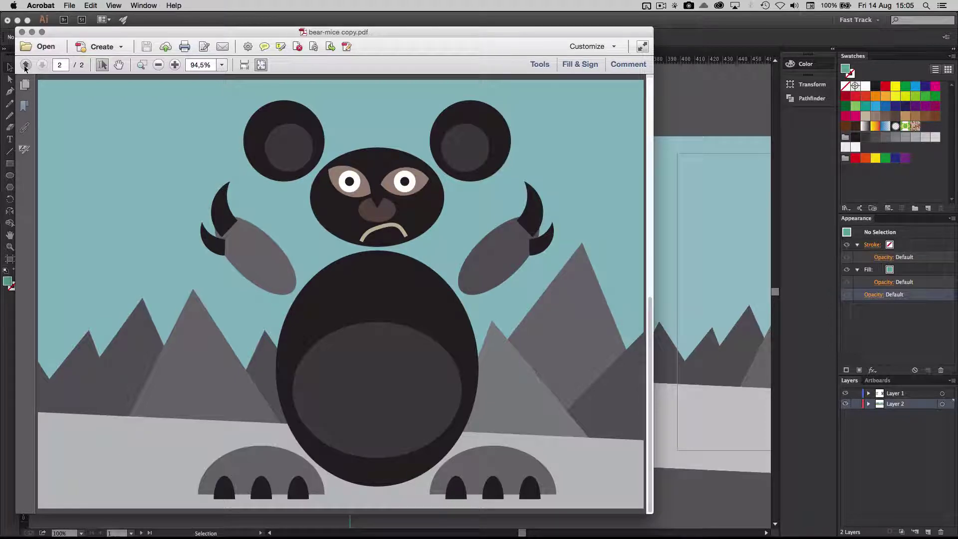
left_click(26, 65)
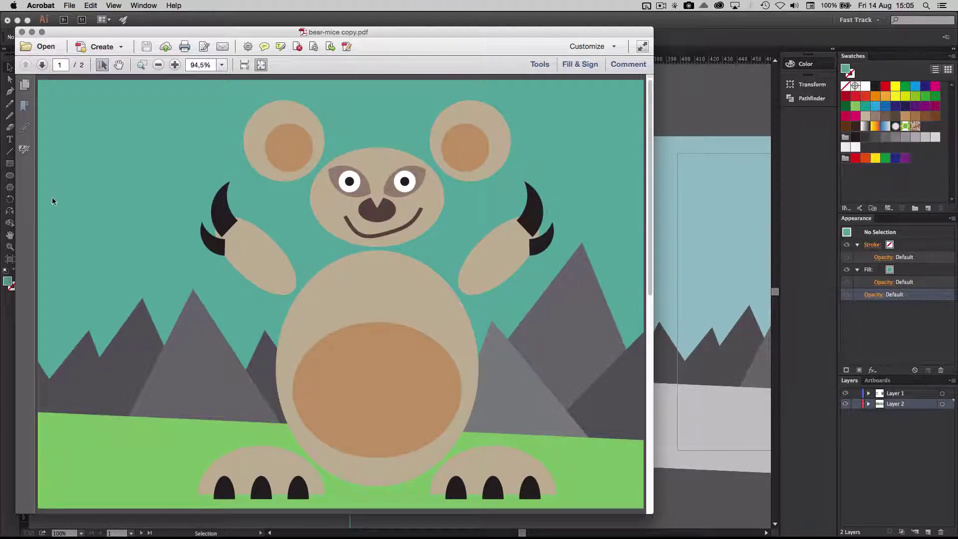
left_click(24, 84)
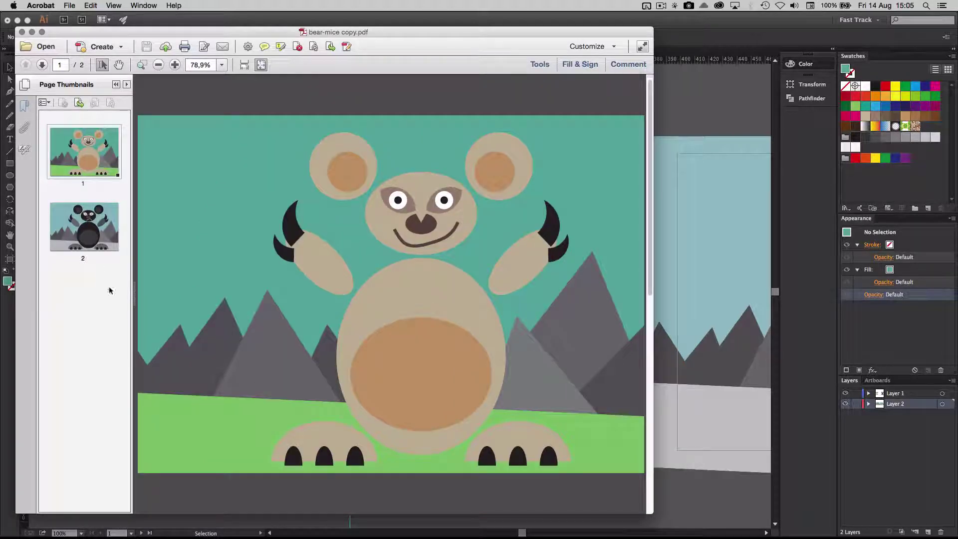
- Return to Illustrator and set the document bleed to 3 mm on all four sides
left_click(671, 106)
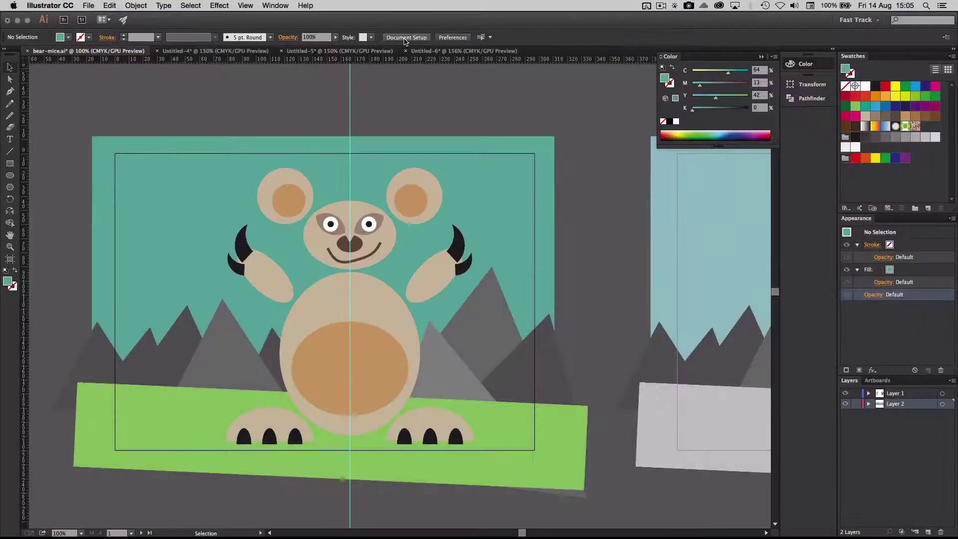
left_click(405, 38)
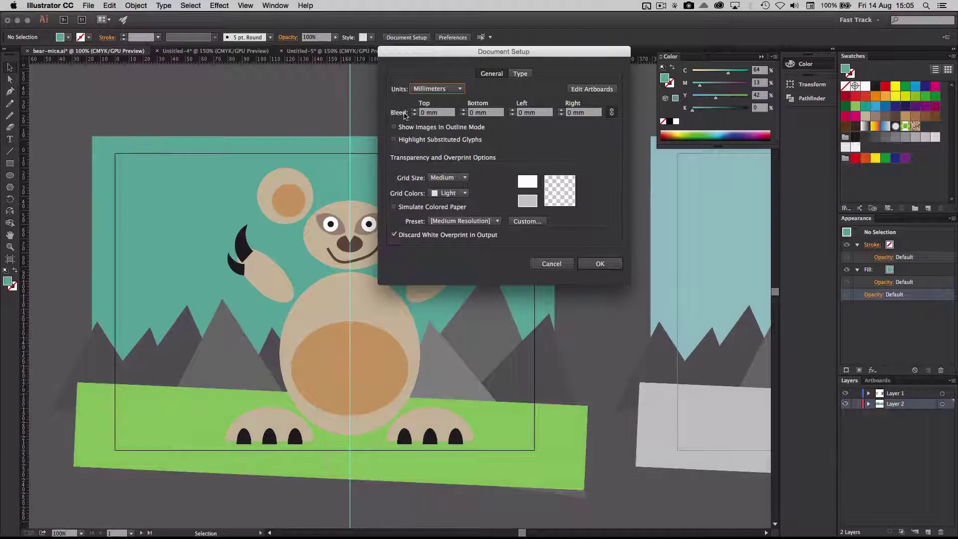
left_click(414, 110)
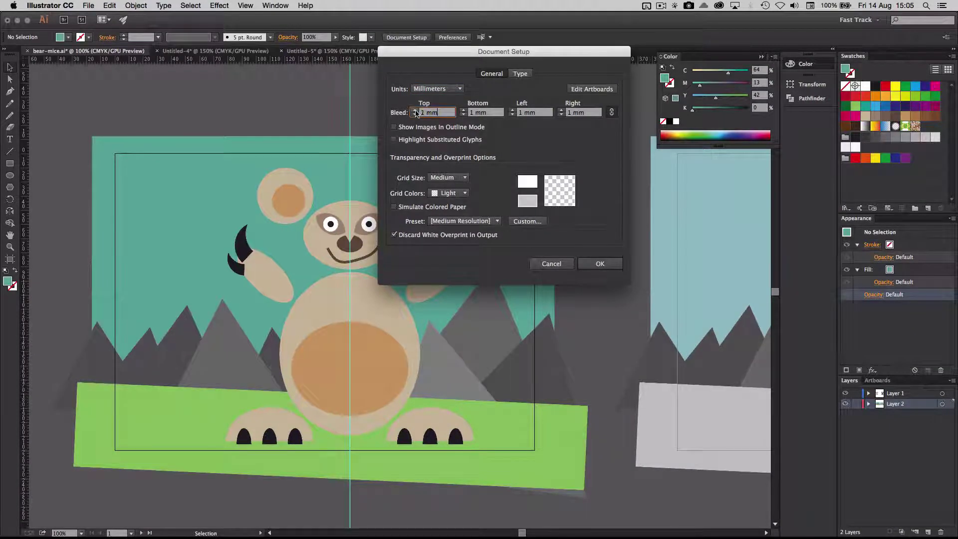
left_click(415, 110)
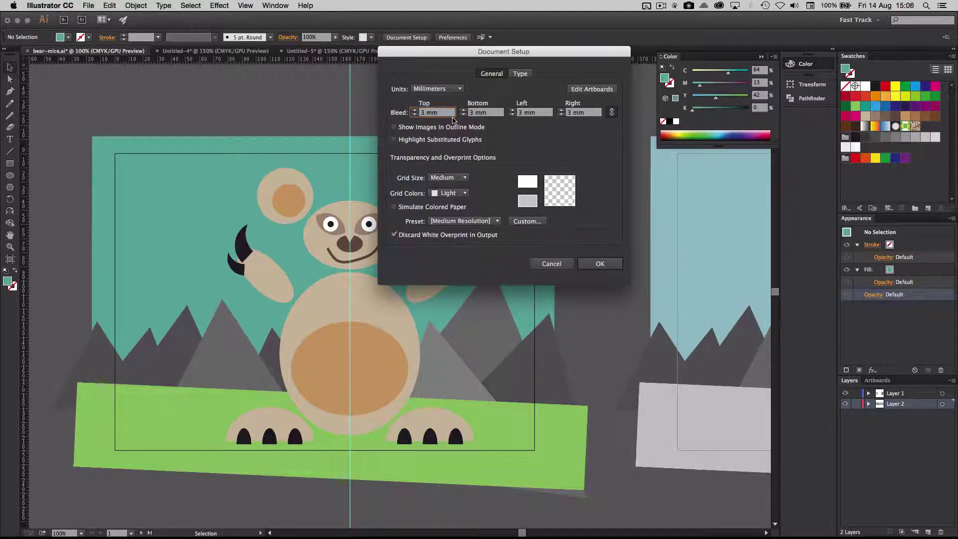
left_click(599, 264)
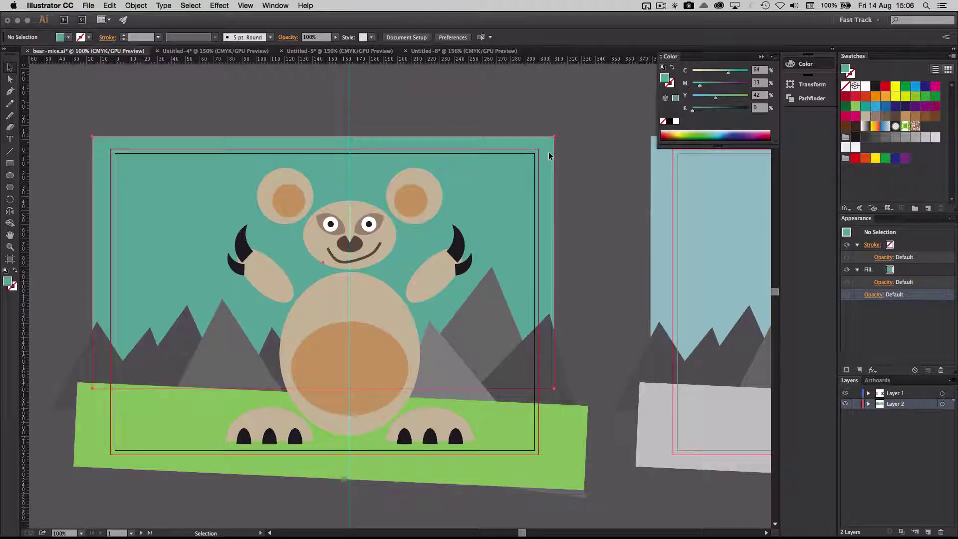
- Move the teal sky rectangle to about X 157 mm, Y 69.7 mm so it covers the first artboard's top and side bleed
left_click_drag(551, 154, 578, 147)
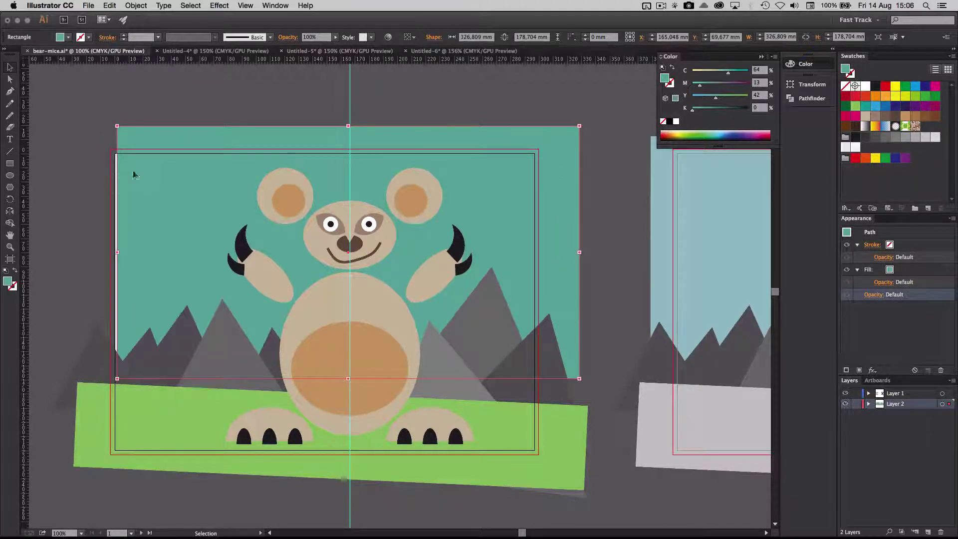
left_click_drag(147, 134, 145, 134)
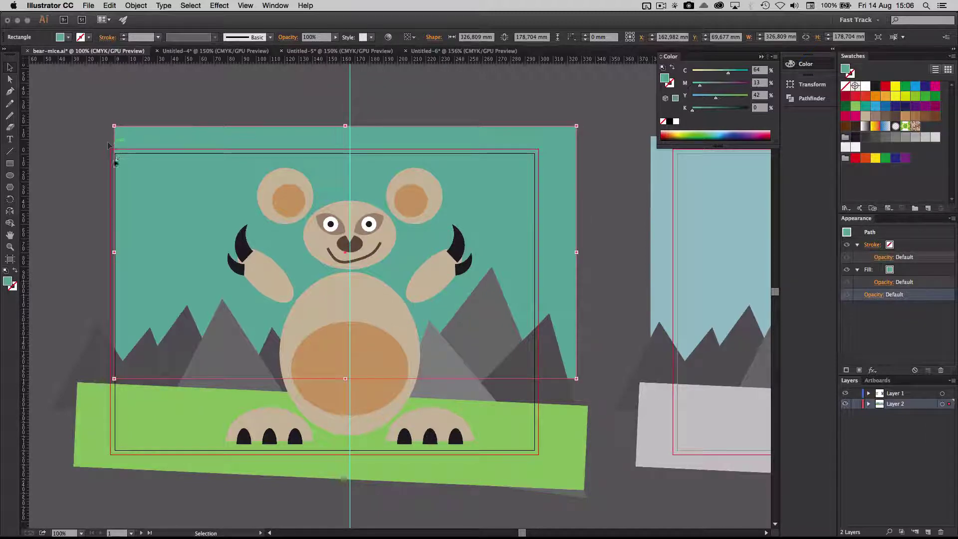
left_click(92, 144)
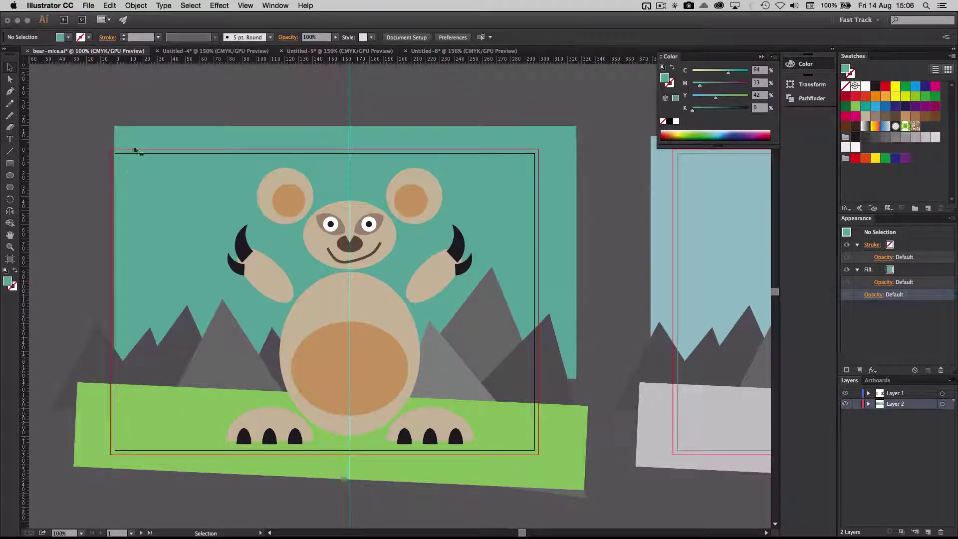
left_click_drag(135, 150, 127, 150)
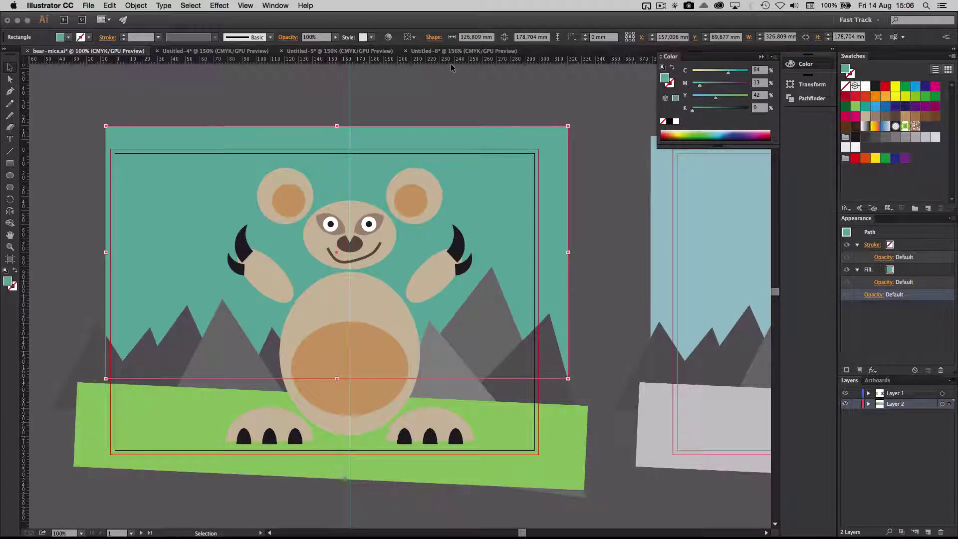
left_click(457, 79)
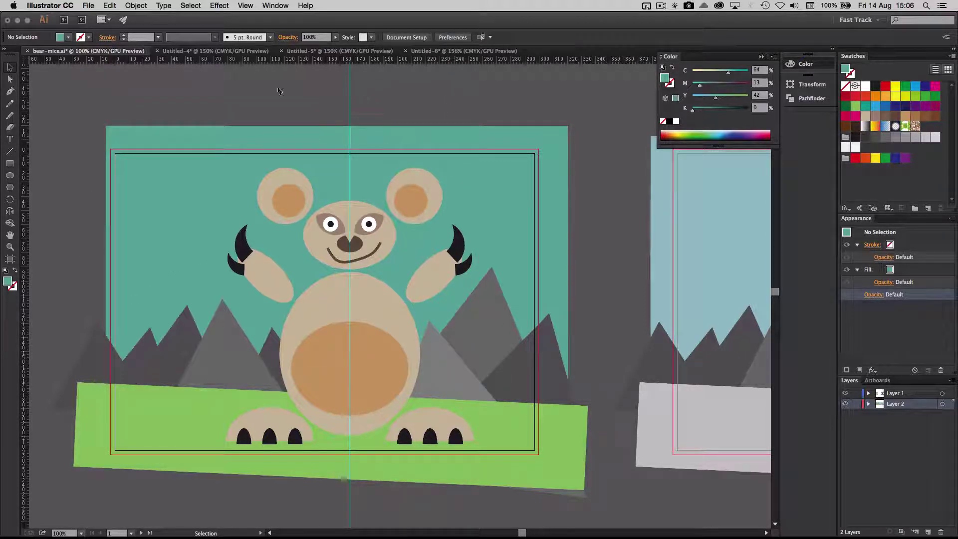
- Hide the guides together with the bleed outlines, and show them again
left_click(246, 5)
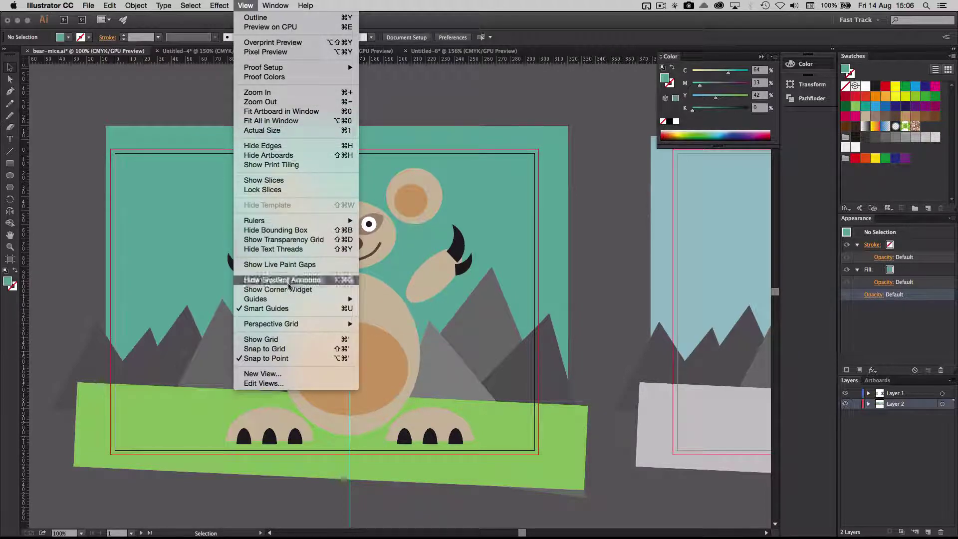
mouse_move(297, 299)
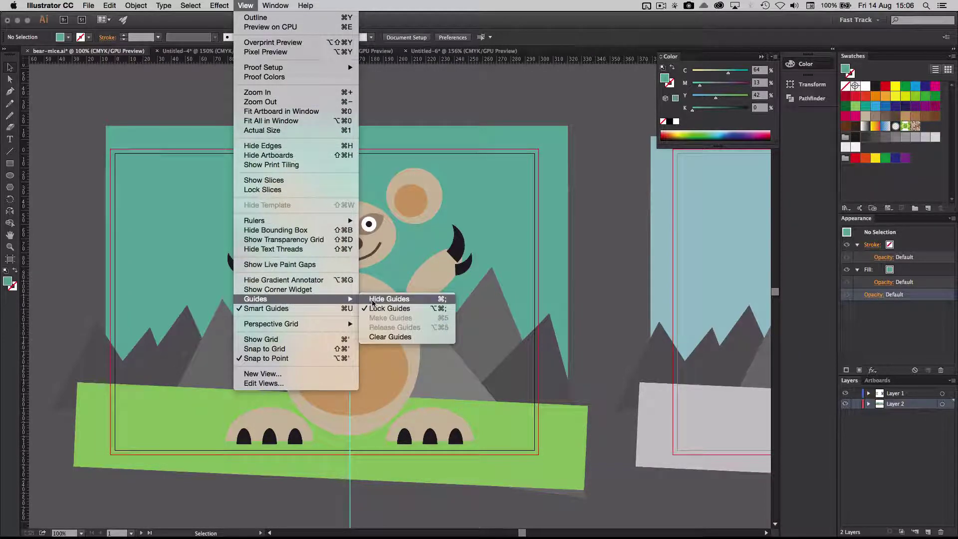
left_click(389, 298)
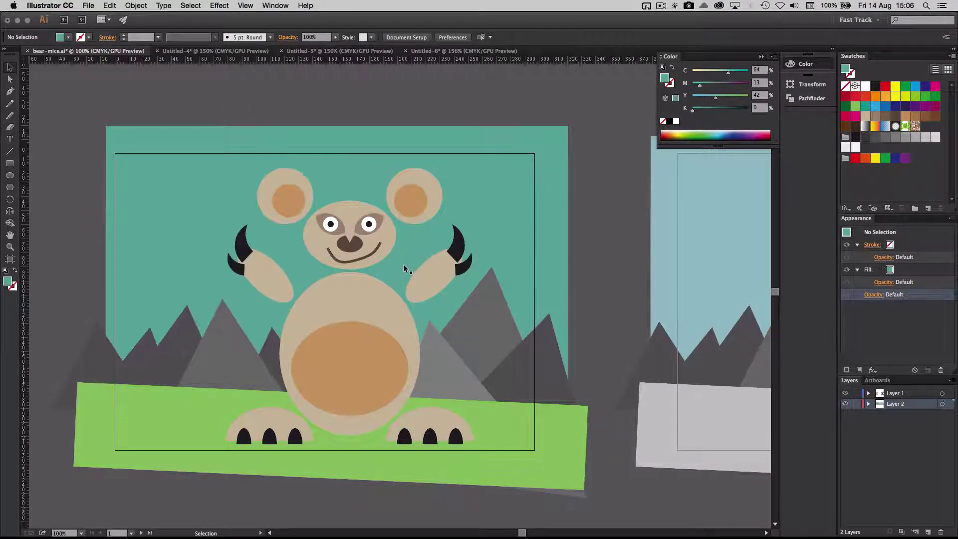
left_click(245, 6)
mouse_move(279, 299)
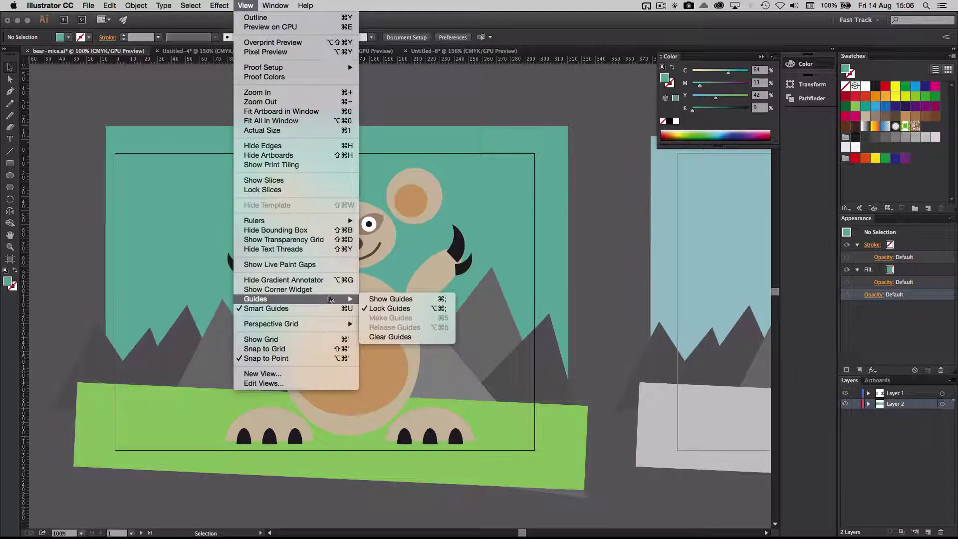
left_click(389, 296)
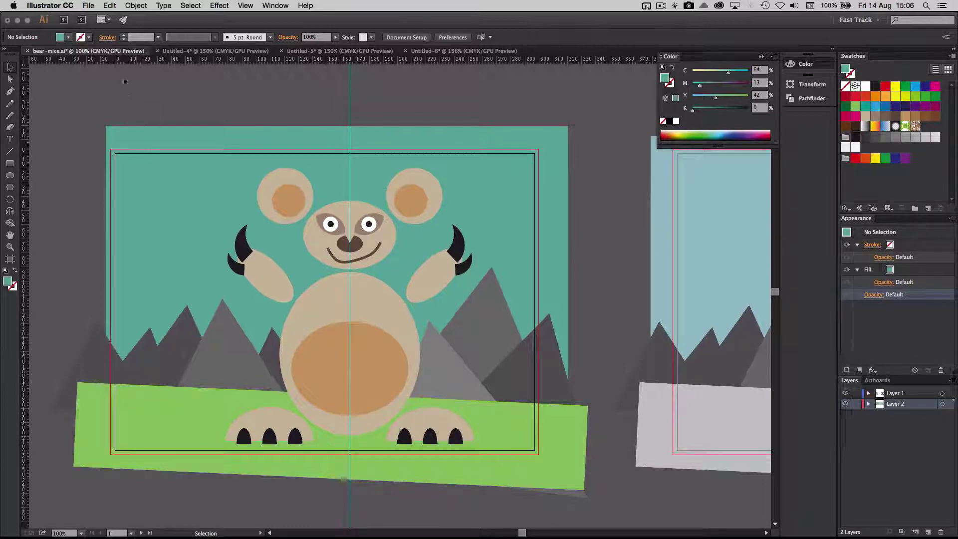
- Start saving a copy of the bear illustration to the Desktop in Adobe PDF format, named "bear-mice outpdf"
left_click(89, 6)
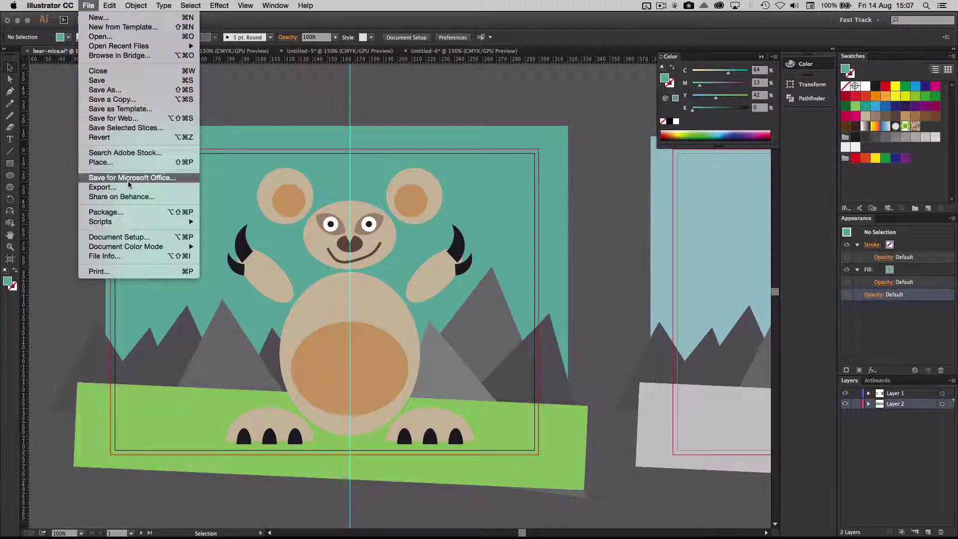
left_click(130, 100)
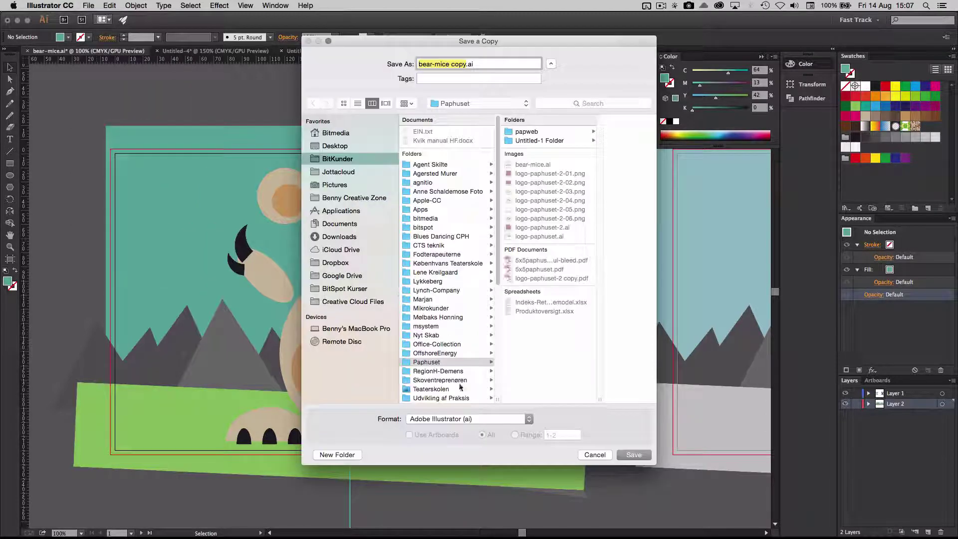
left_click(488, 418)
left_click(473, 446)
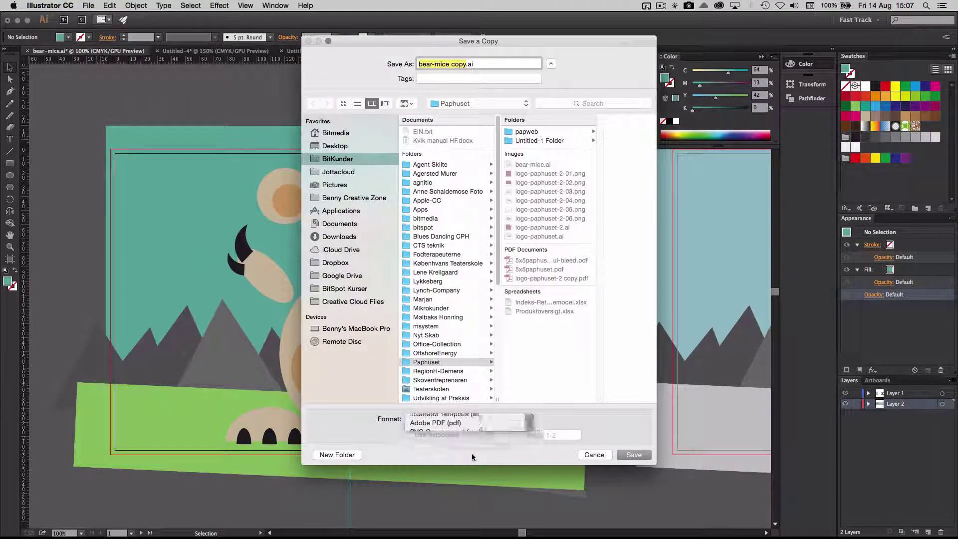
left_click_drag(467, 64, 452, 60)
type("outpdf")
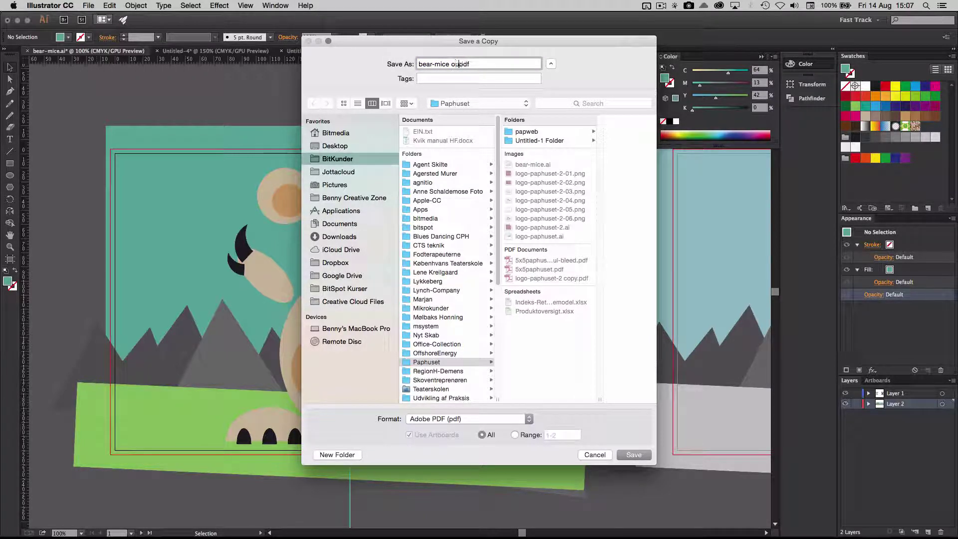
left_click(340, 147)
left_click(634, 455)
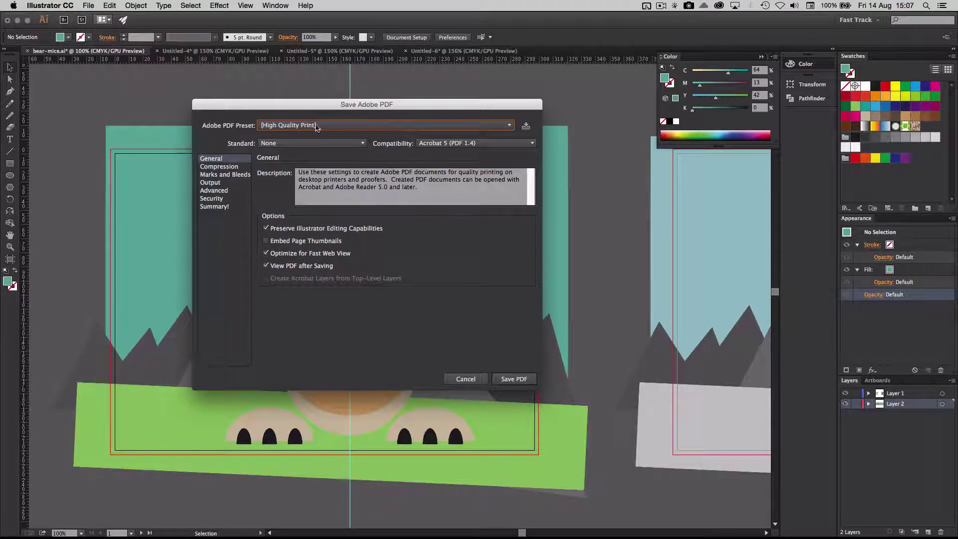
- Apply the PDF/X-1a:2001 preset with Acrobat 4 (PDF 1.3) compatibility and review its compression settings
left_click(314, 125)
left_click(303, 175)
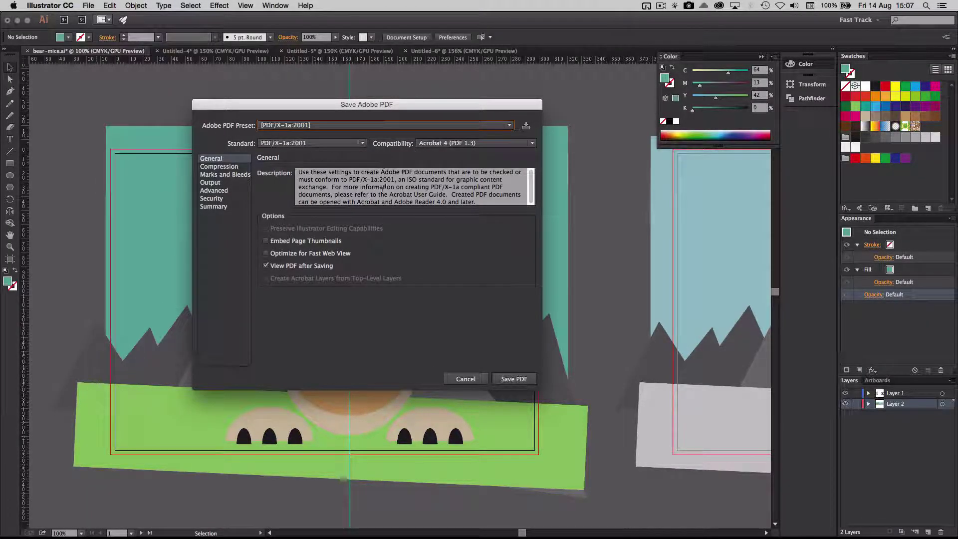
left_click(472, 145)
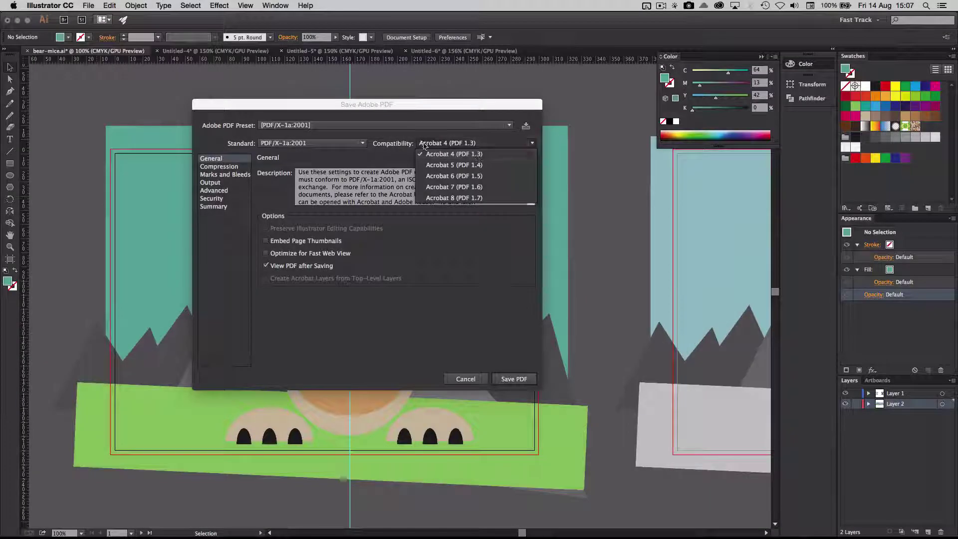
left_click(474, 154)
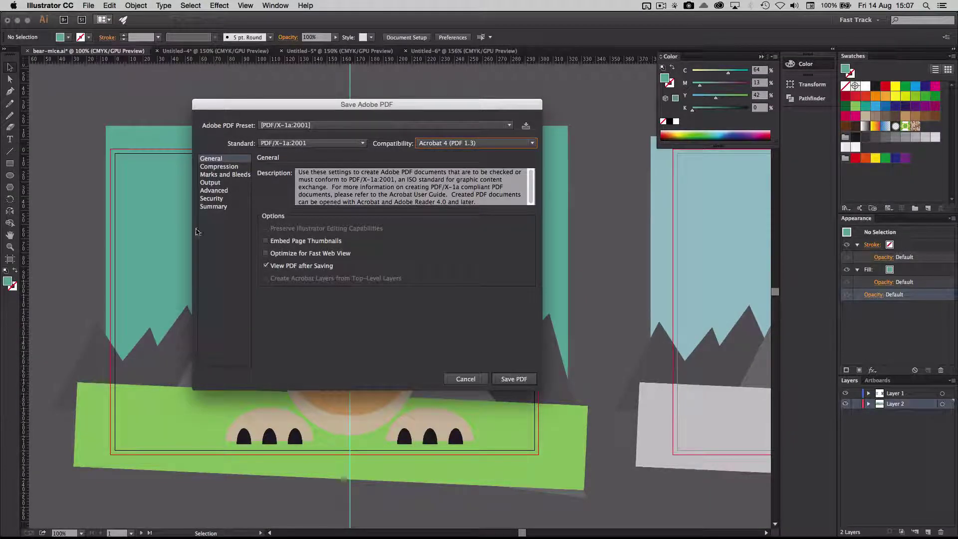
left_click(218, 166)
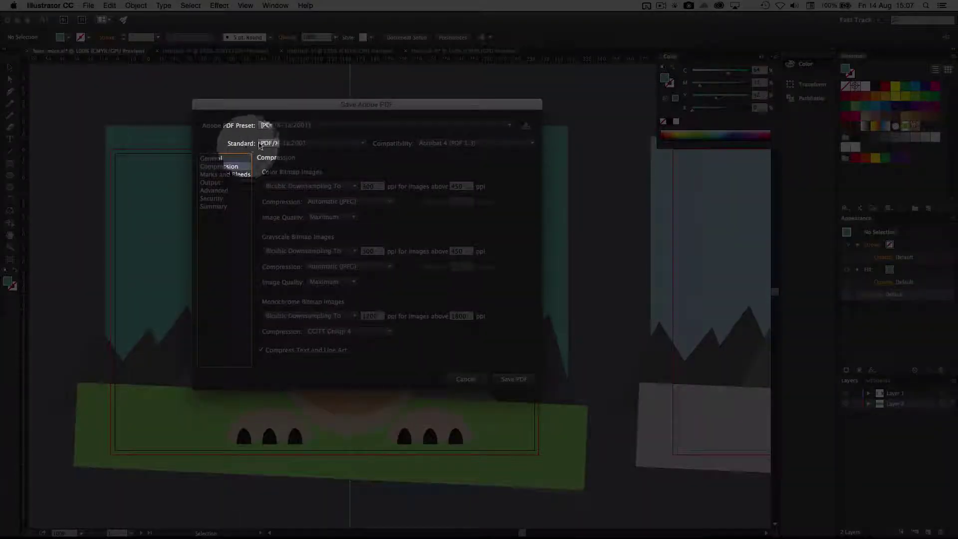
left_click(260, 143)
left_click(282, 143)
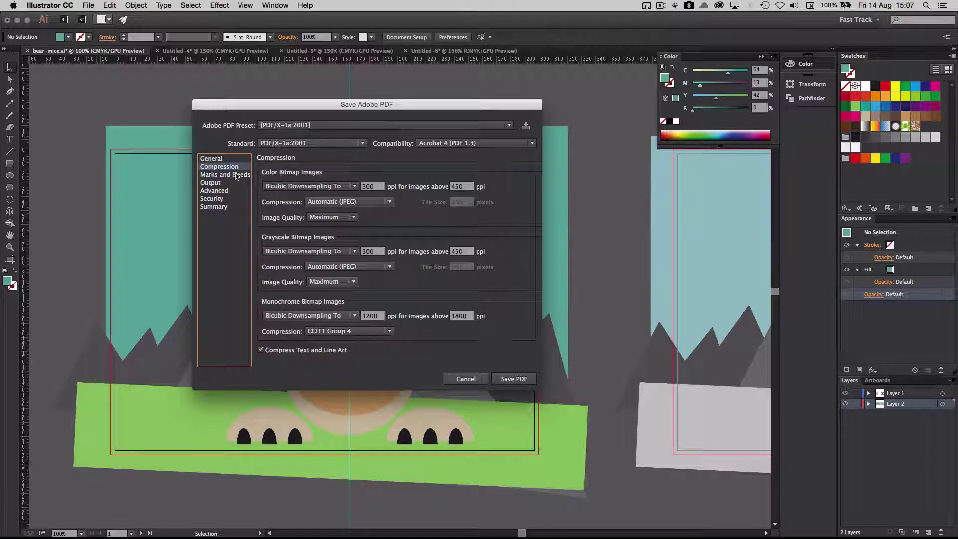
- Make the PDF use the document bleed settings and include all printer's marks
left_click(237, 175)
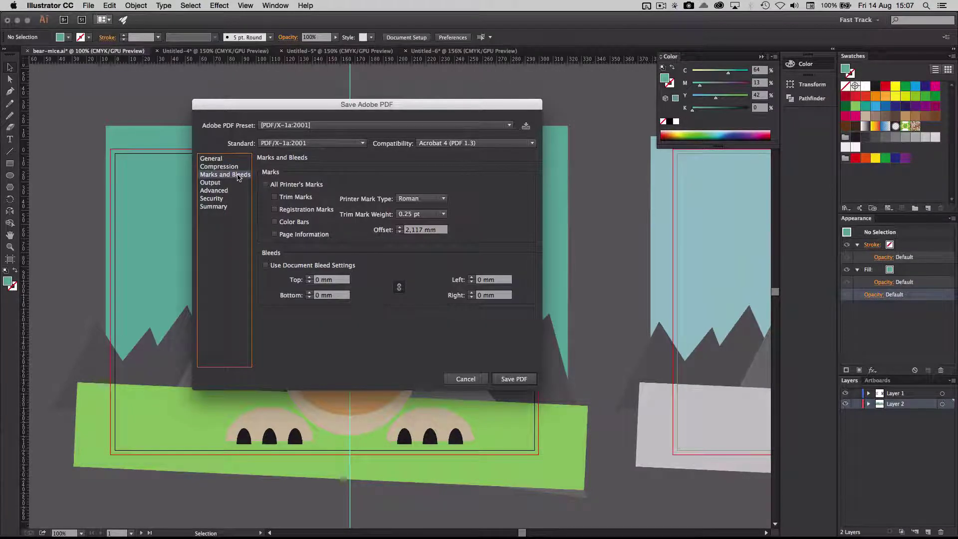
left_click(265, 266)
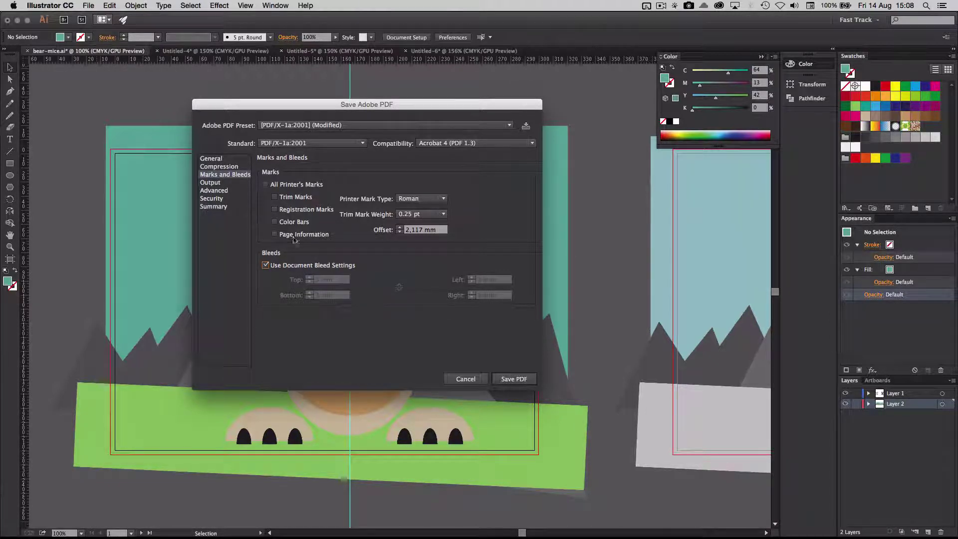
left_click(265, 184)
- Check the PDF's output color settings and save the file, agreeing to continue with the PDF/X format
left_click(214, 183)
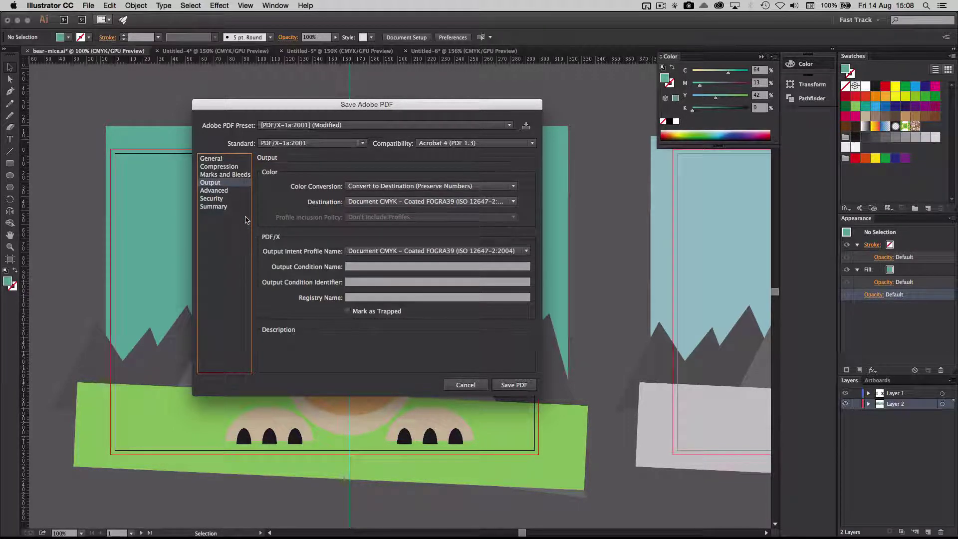
left_click(514, 385)
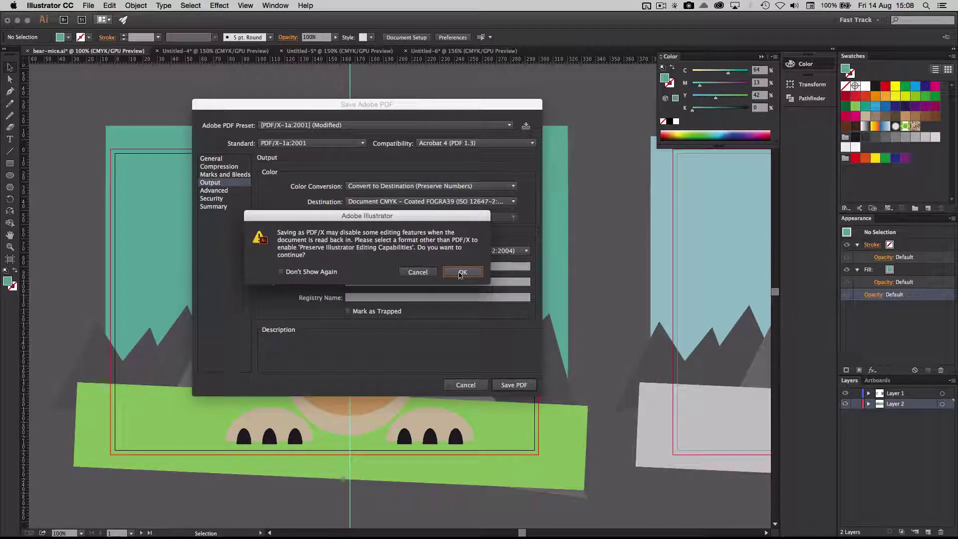
left_click(463, 272)
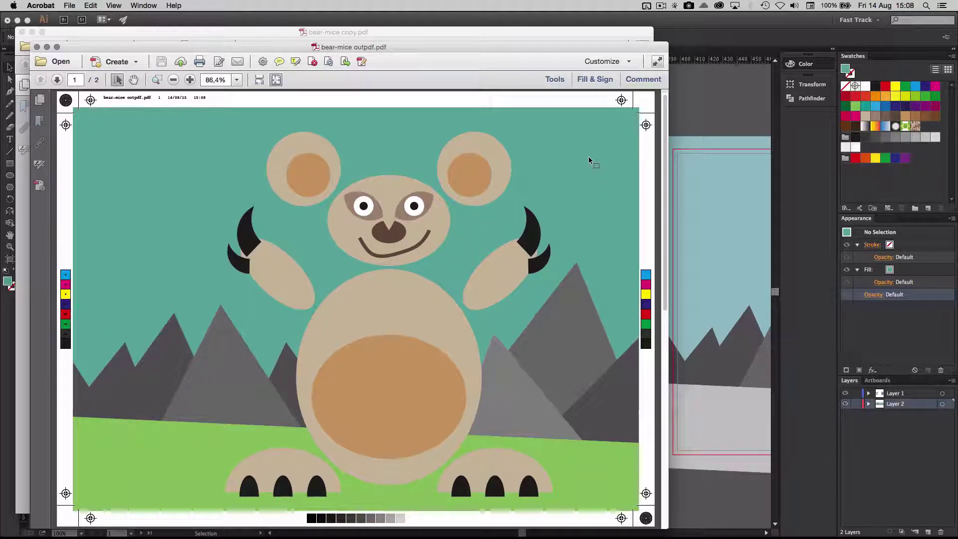
- Review the second page of the exported PDF with its bleed and marks, and inspect the document properties
left_click(58, 79)
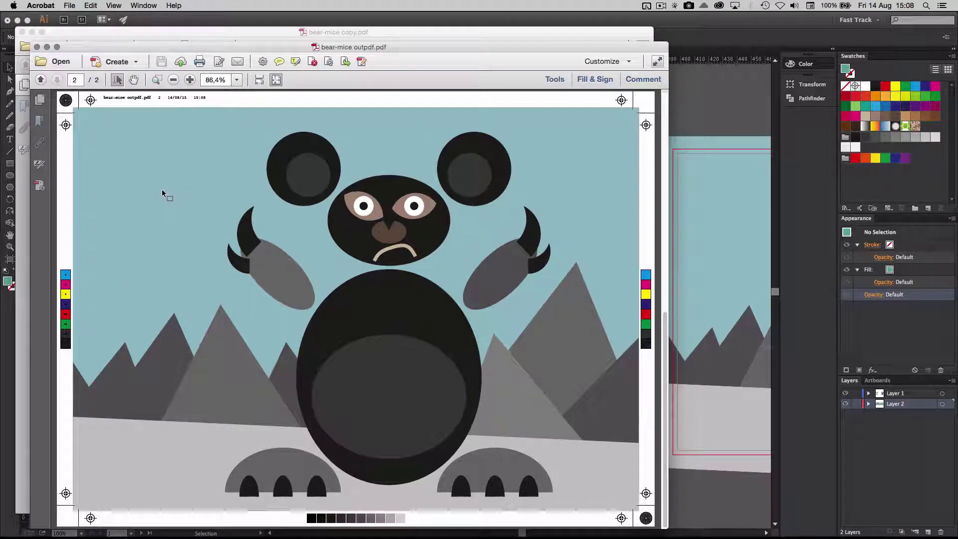
key("super+p")
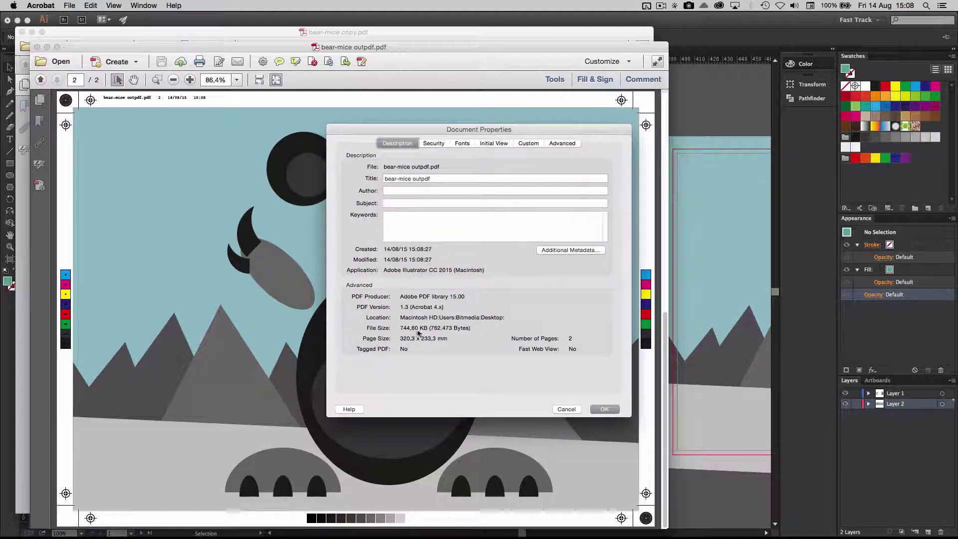
key("Escape")
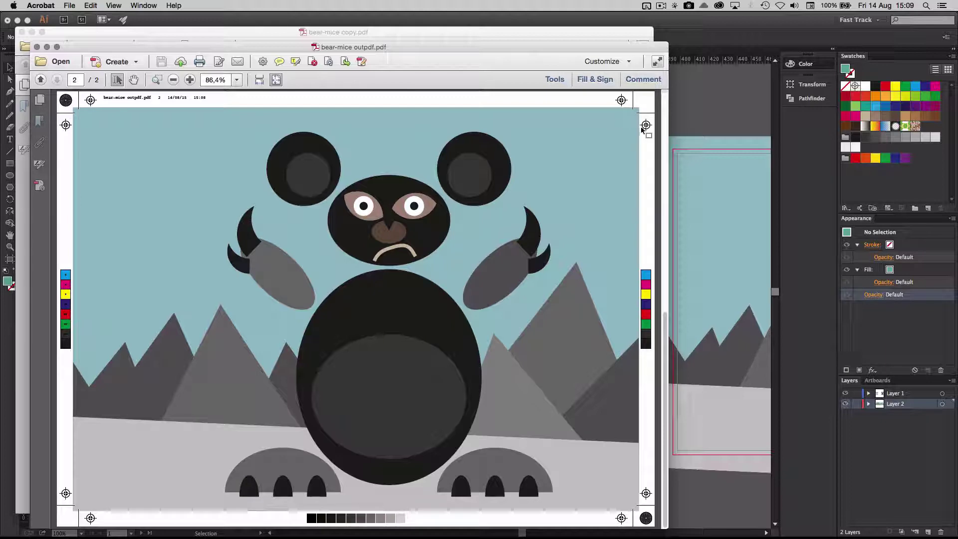
left_click_drag(536, 47, 534, 36)
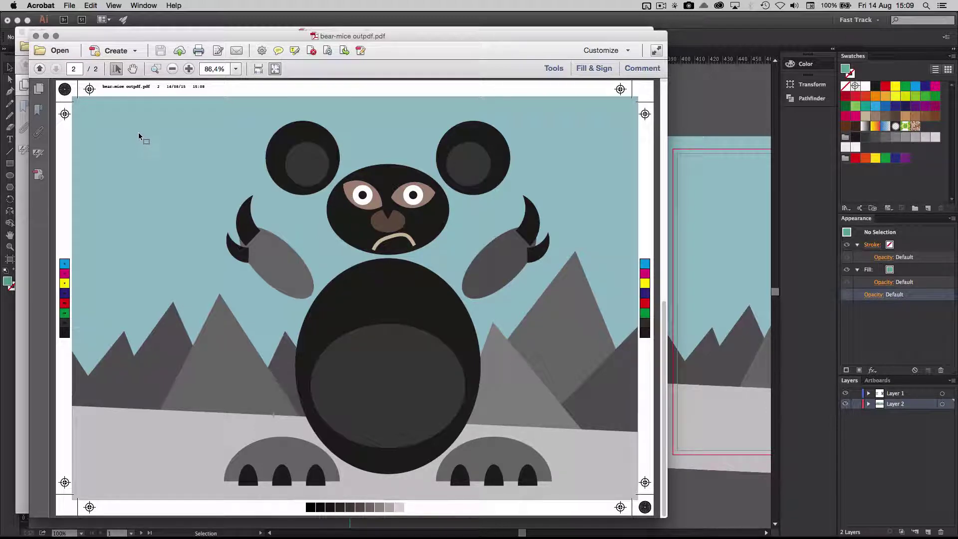
- Return to Illustrator and create a new document with three A4 landscape artboards and a 3 mm bleed on all four sides
key("super+Tab")
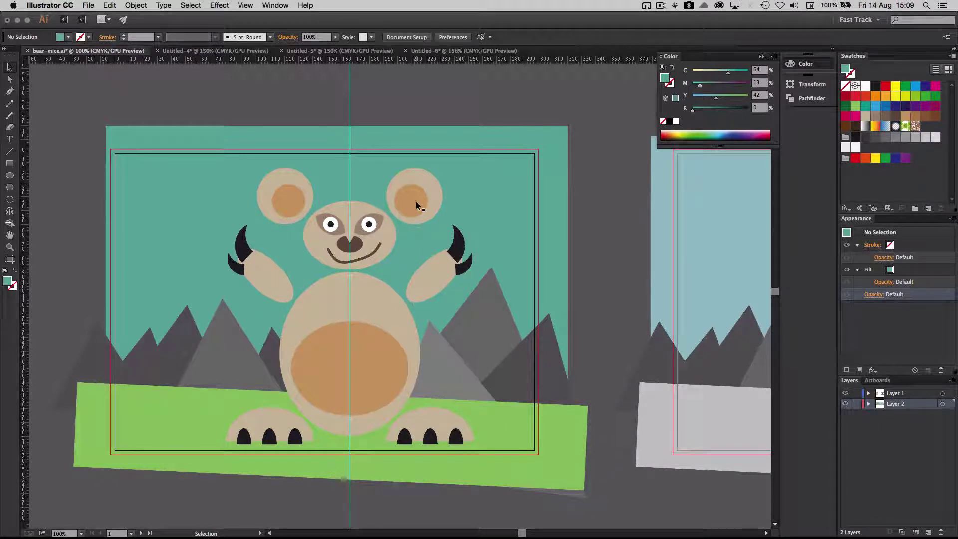
left_click(88, 6)
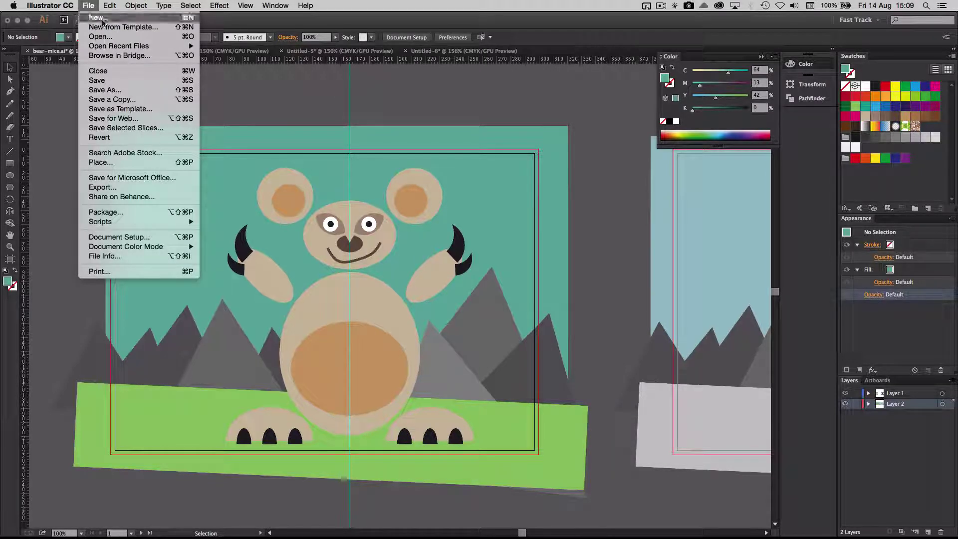
left_click(102, 21)
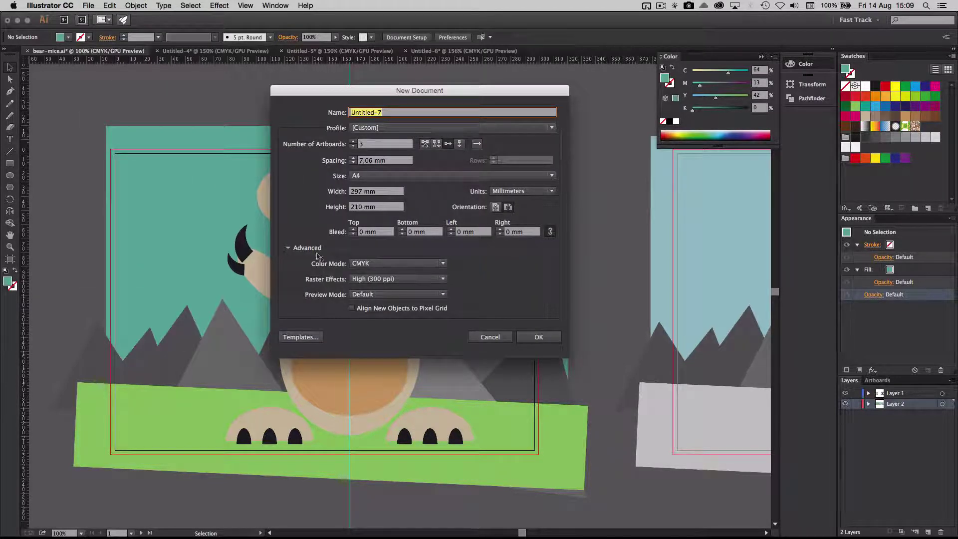
left_click(353, 229)
left_click(353, 229)
left_click(353, 228)
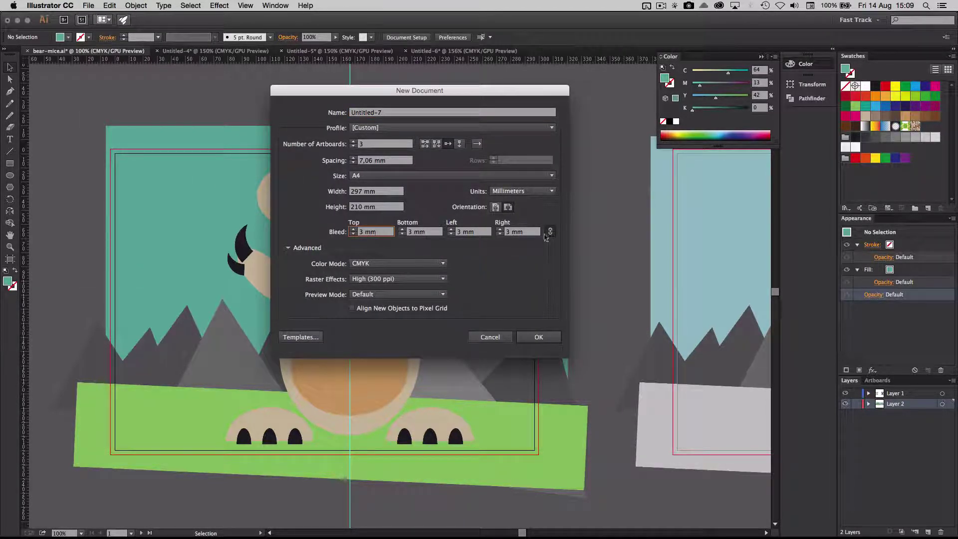
left_click(539, 336)
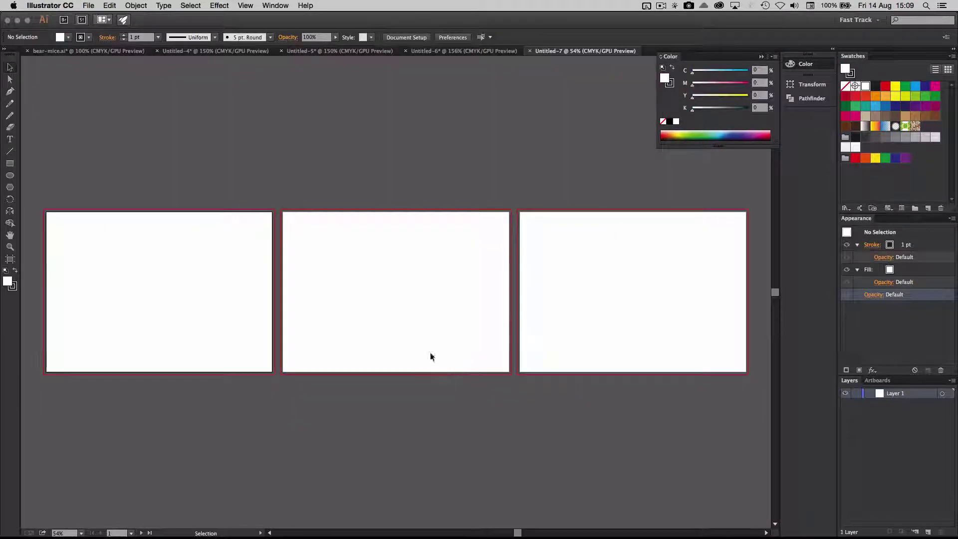